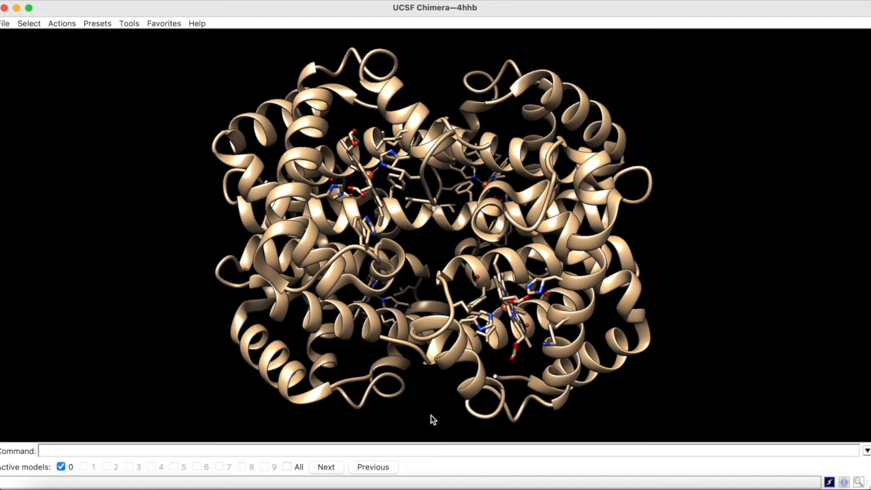
Save the full-protein view as a named position called p1.
click(431, 449)
text(savepos p1)
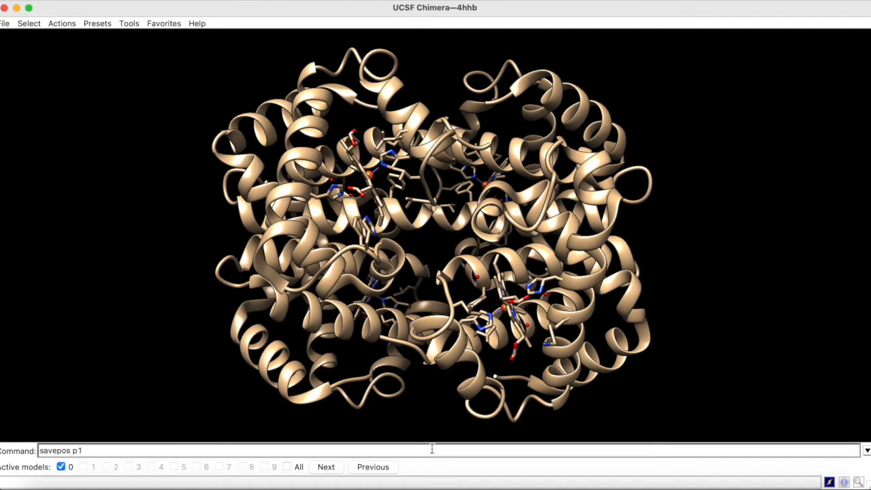
key(Return)
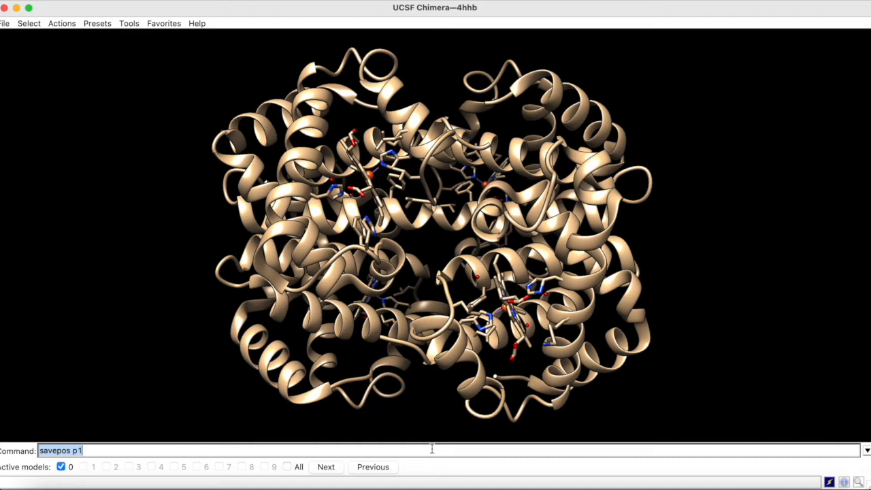
Rotate the protein away from its saved orientation and restore the view with reset p1.
click(412, 287)
drag(412, 287, 109, 416)
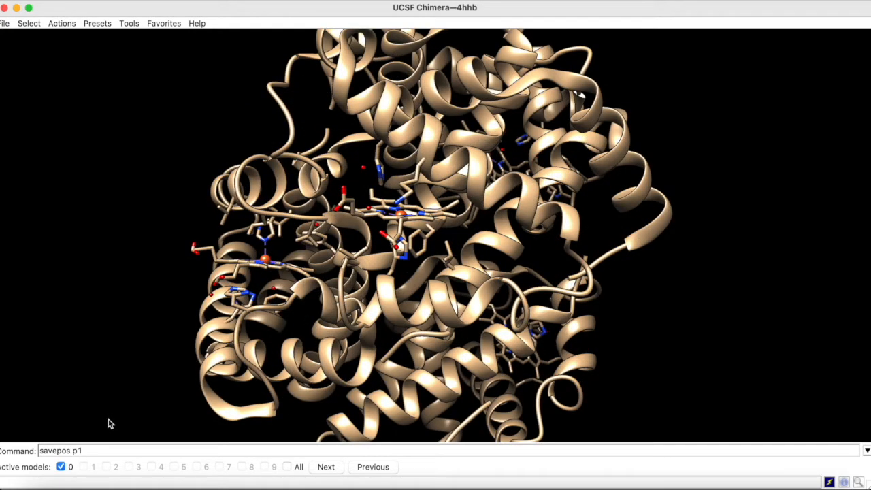
drag(104, 450, 42, 450)
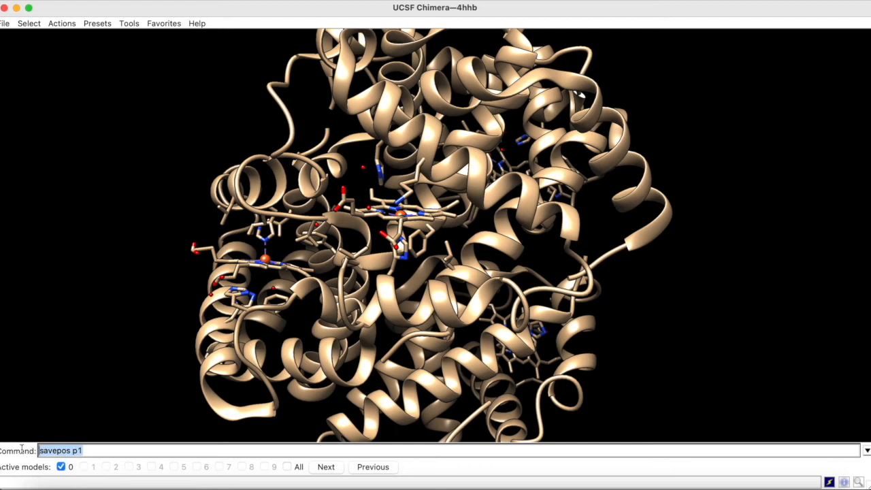
text(reset p1)
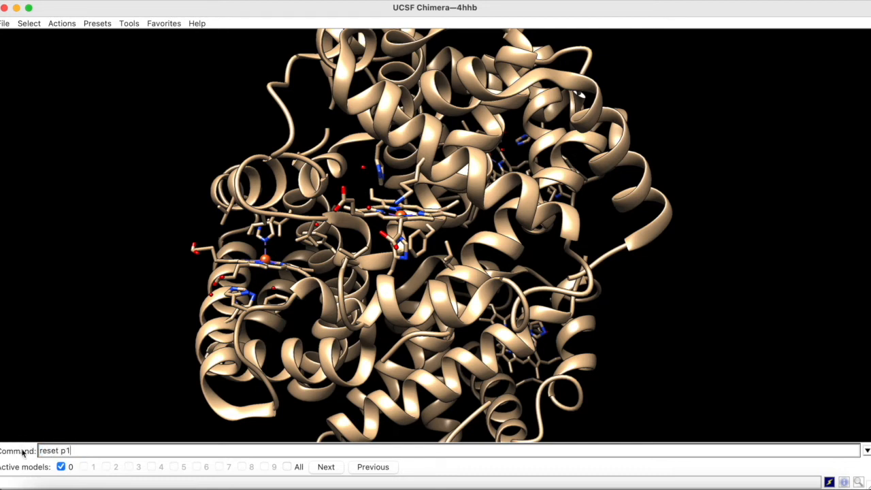
key(Return)
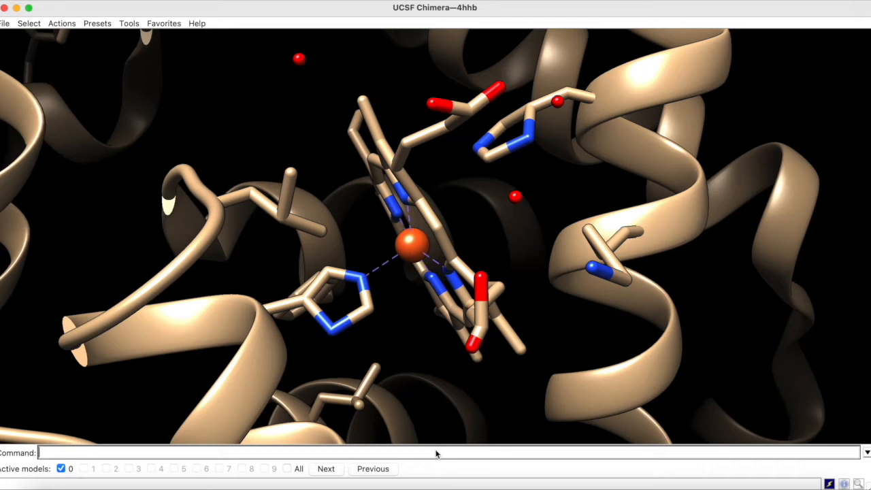
Save the heme close-up as a position named heme and restore it with reset heme from a different view.
text(savepos heme)
key(Return)
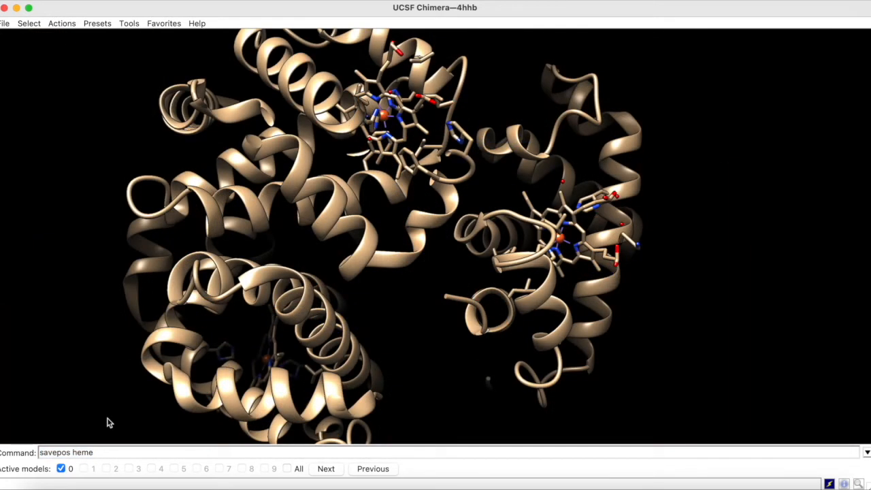
drag(103, 449, 19, 451)
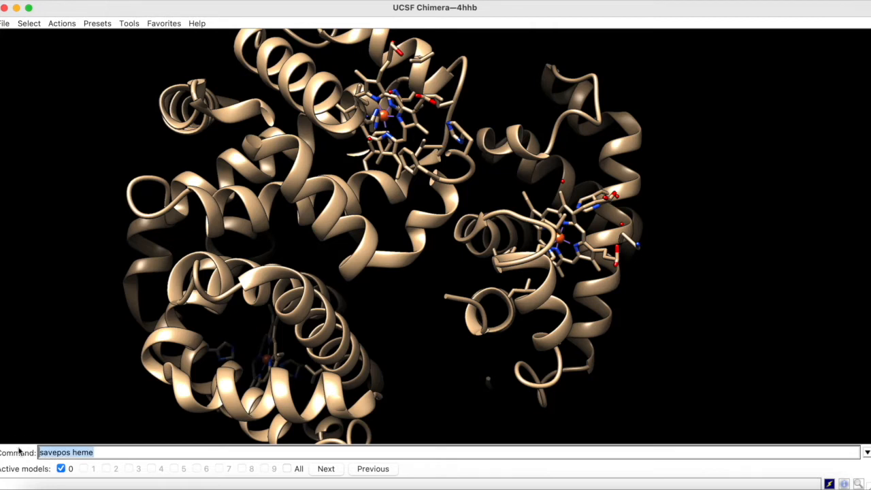
text(reset heme)
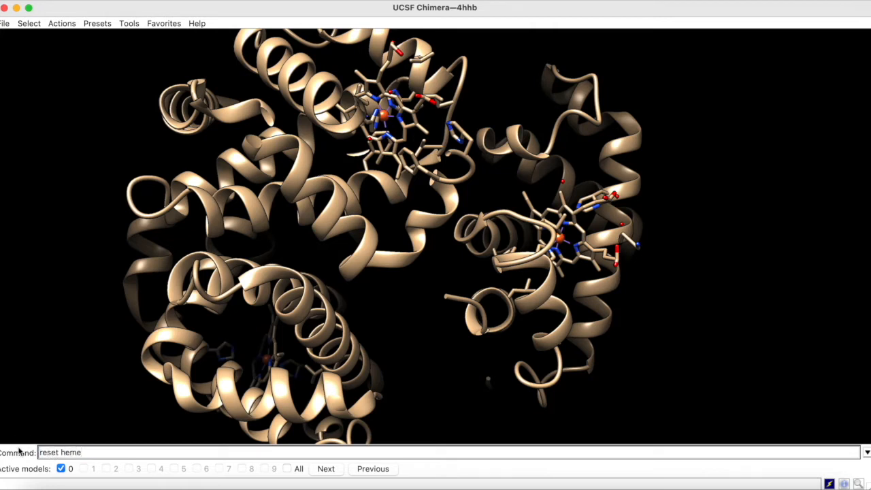
key(Return)
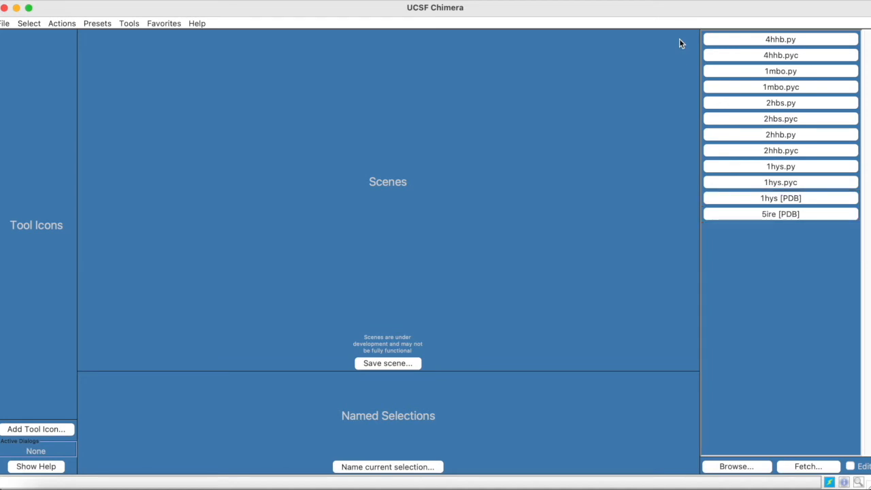
Switch the ribbons in the 4hhb.py session to the edged style and save the session.
click(719, 38)
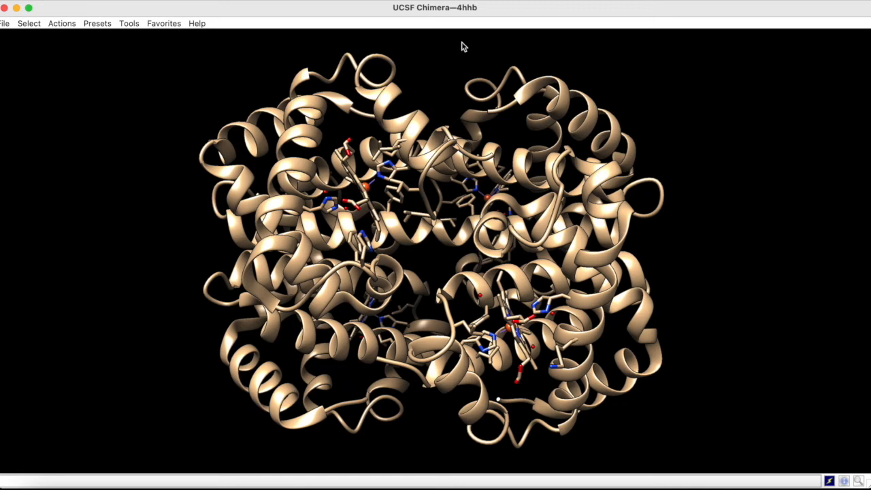
click(68, 27)
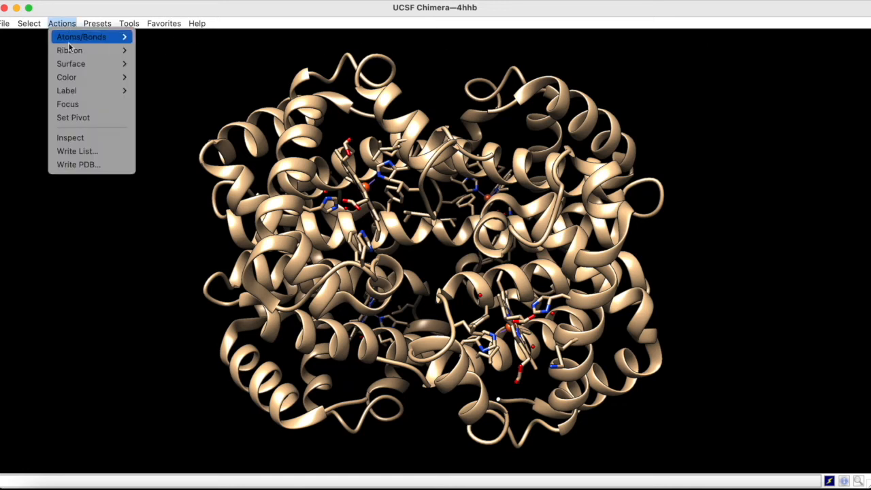
mouse_move(71, 51)
click(162, 97)
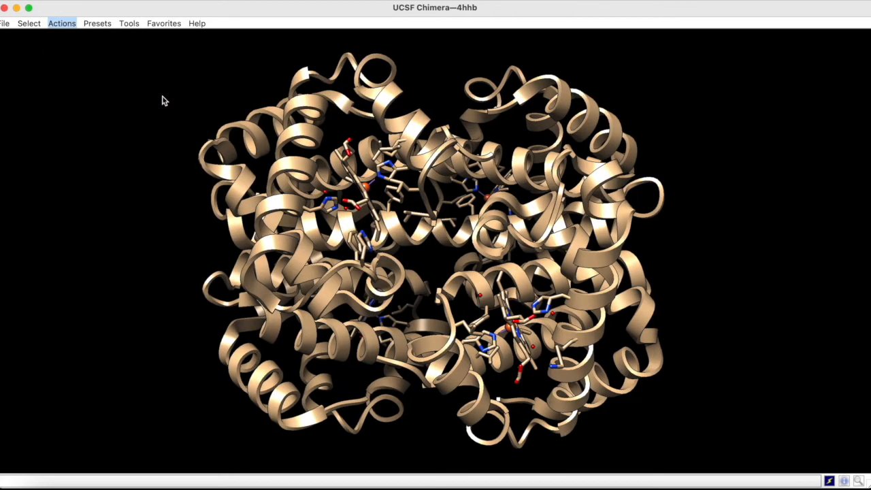
click(5, 23)
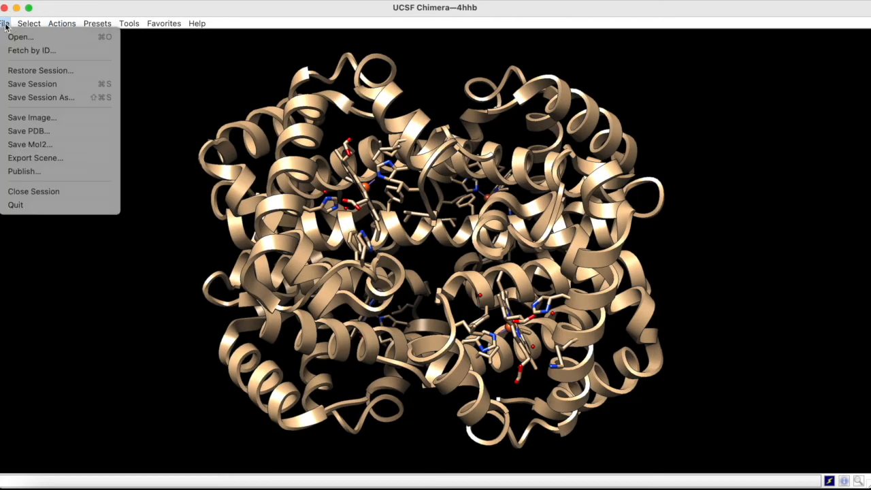
click(22, 85)
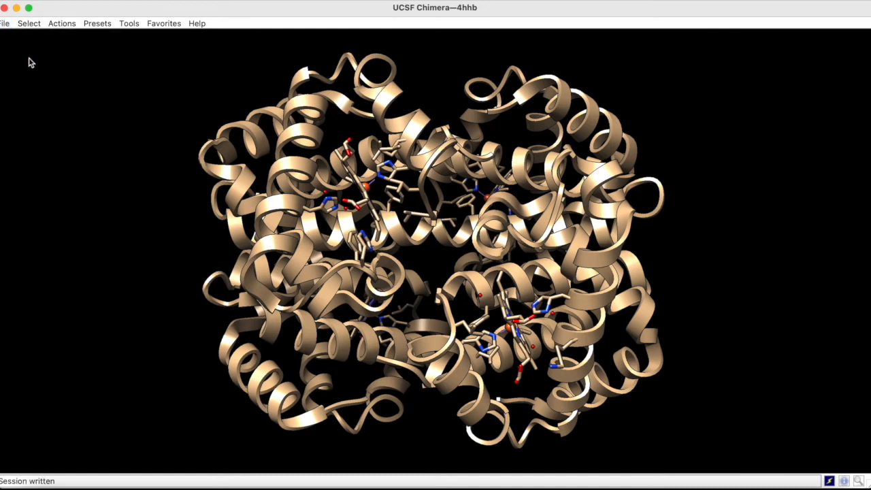
Select all HEM residues and display their atoms as spheres.
click(34, 24)
mouse_move(48, 64)
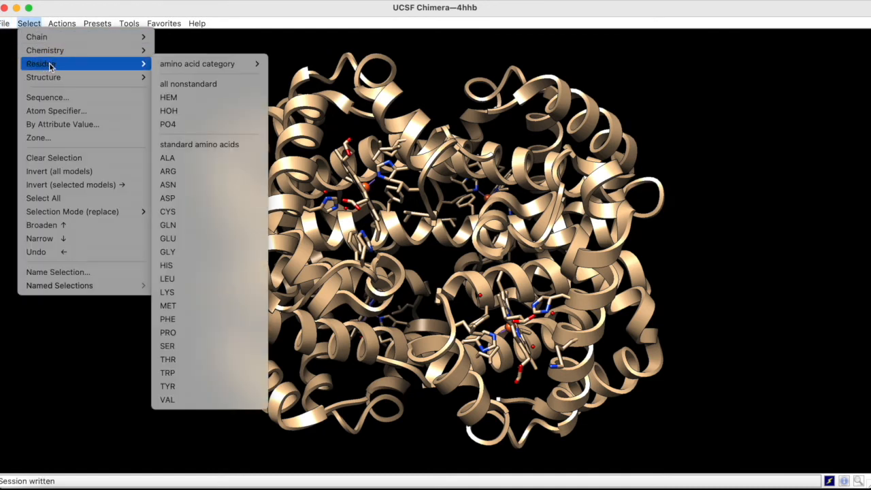
click(169, 100)
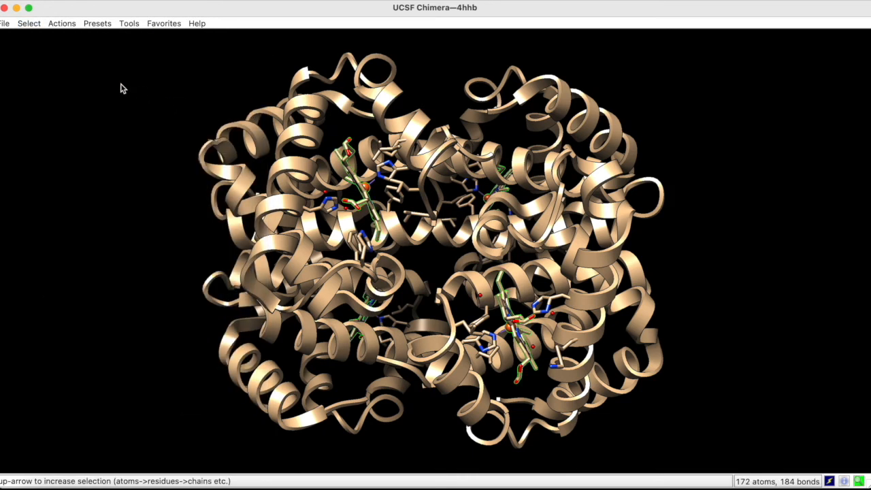
click(73, 25)
mouse_move(73, 39)
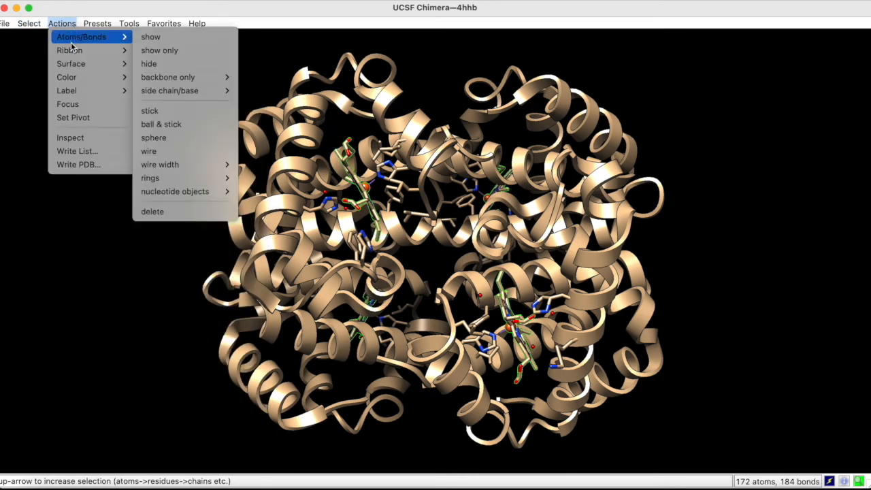
click(165, 137)
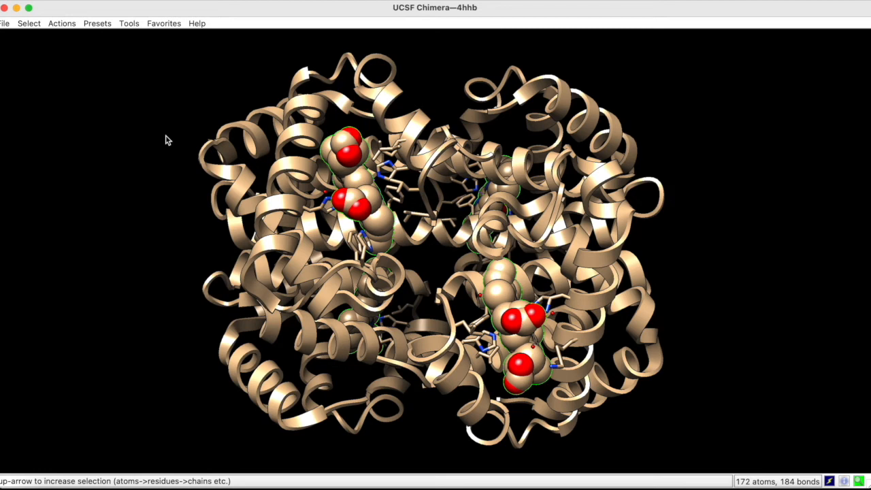
Close the current session without saving and reopen the 4hhb.py session.
click(5, 23)
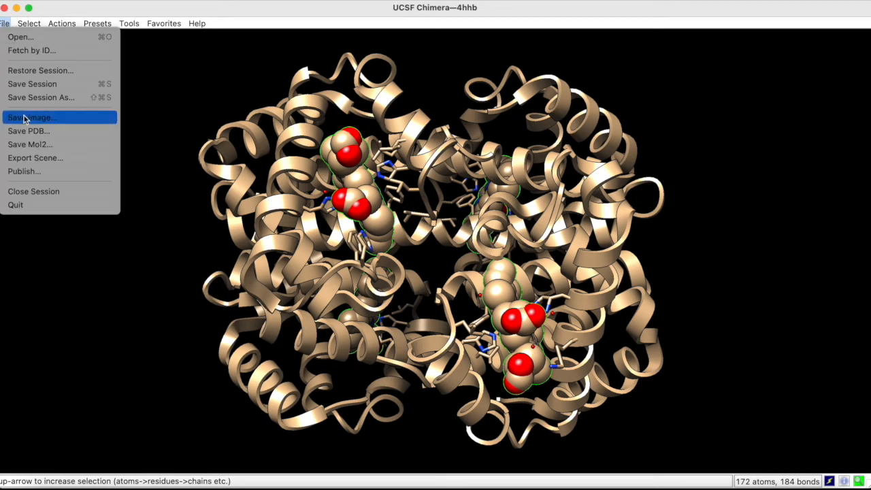
click(34, 192)
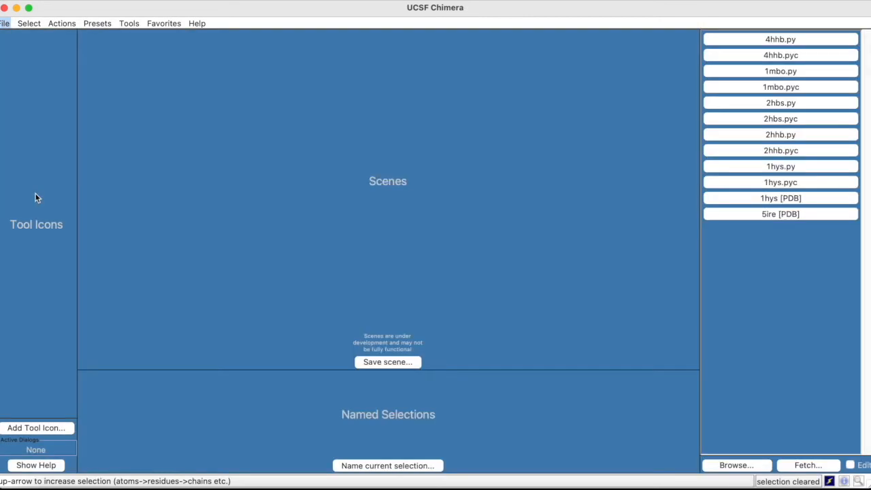
click(718, 38)
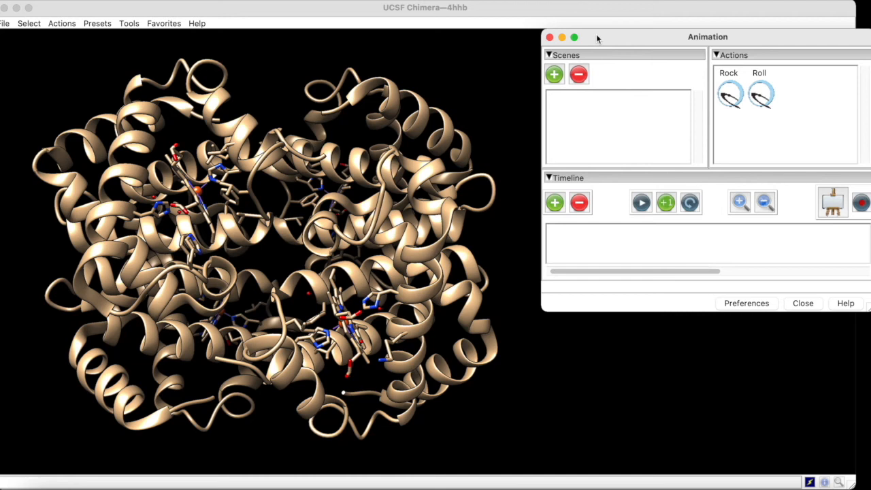
Add the original tan view as an animation scene and color only the ribbons cyan.
click(554, 74)
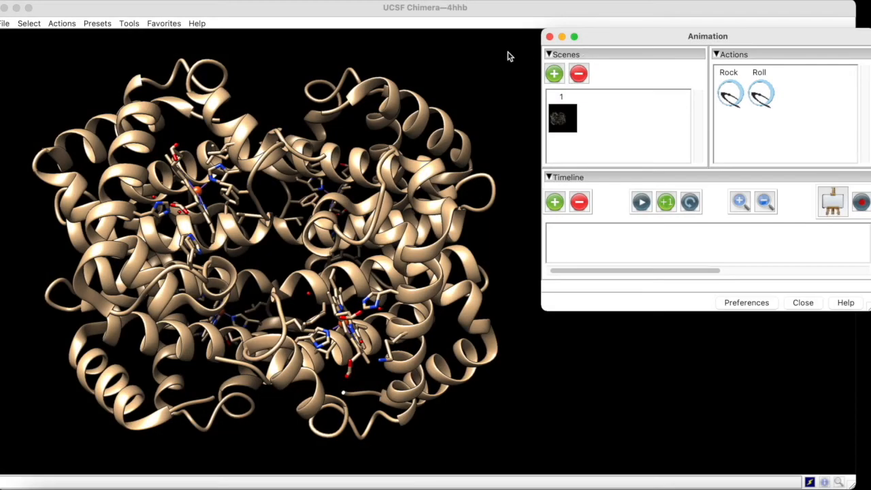
click(507, 56)
click(55, 25)
mouse_move(66, 80)
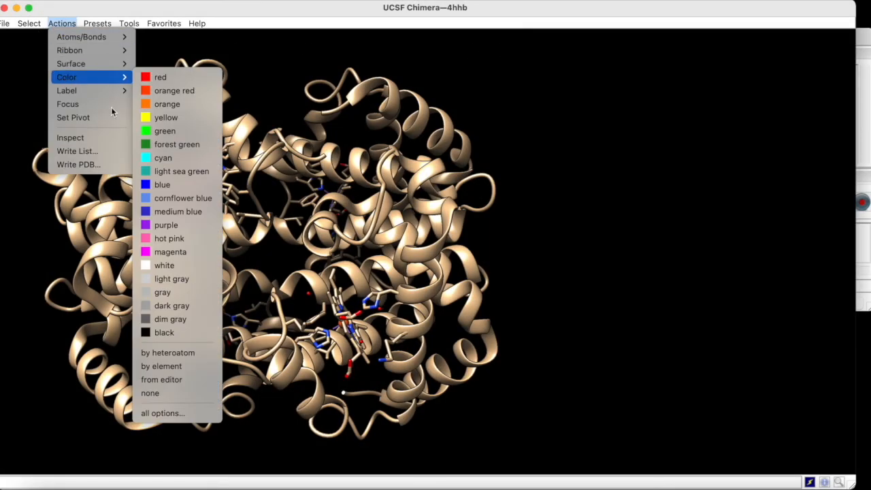
click(180, 413)
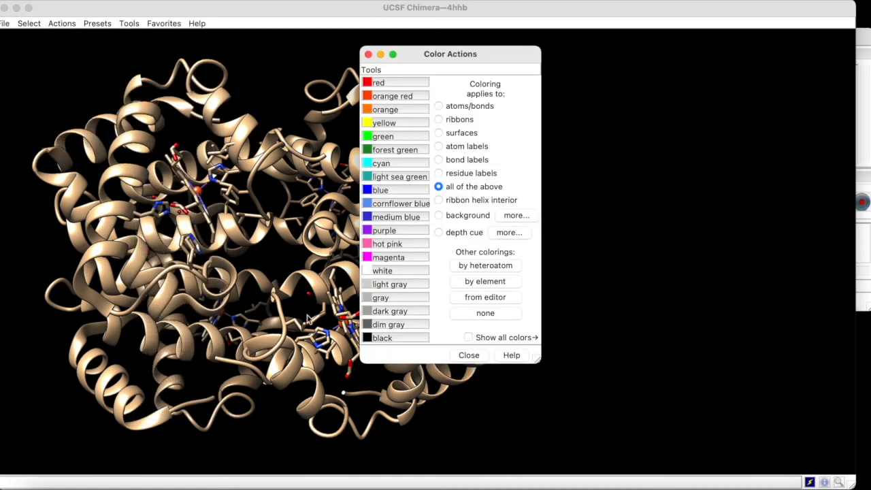
click(438, 119)
click(371, 163)
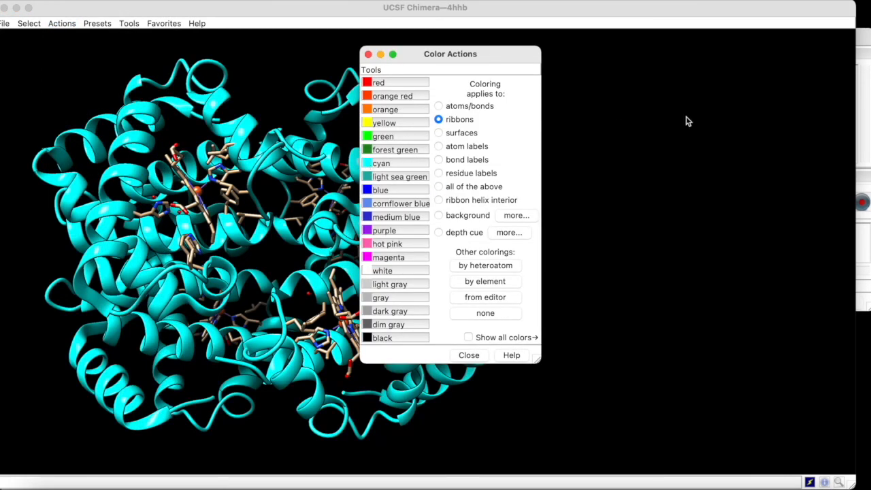
Add the cyan-ribbon view as an animation scene and close the color options.
click(863, 123)
click(554, 74)
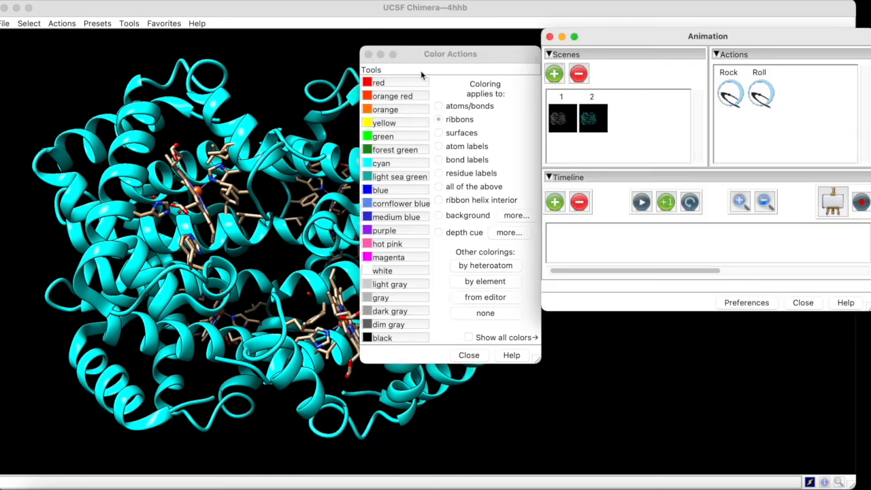
click(368, 54)
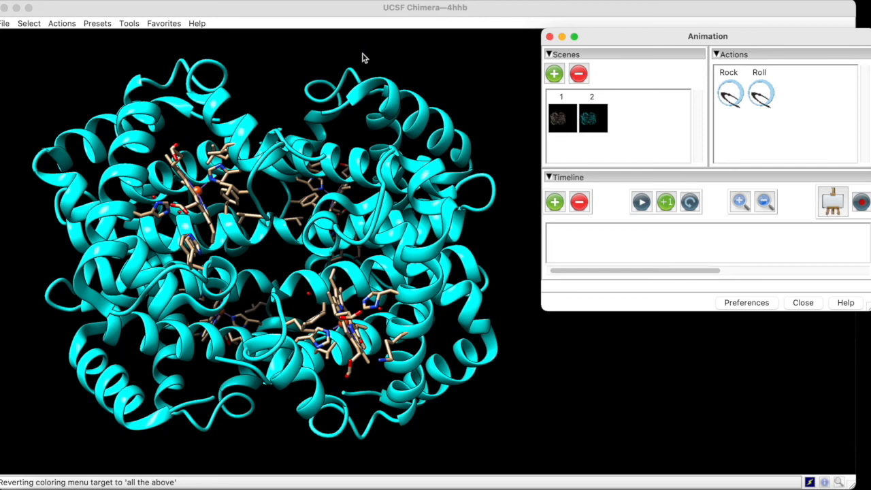
Color all HEM residues red and add the resulting view as another animation scene.
click(36, 24)
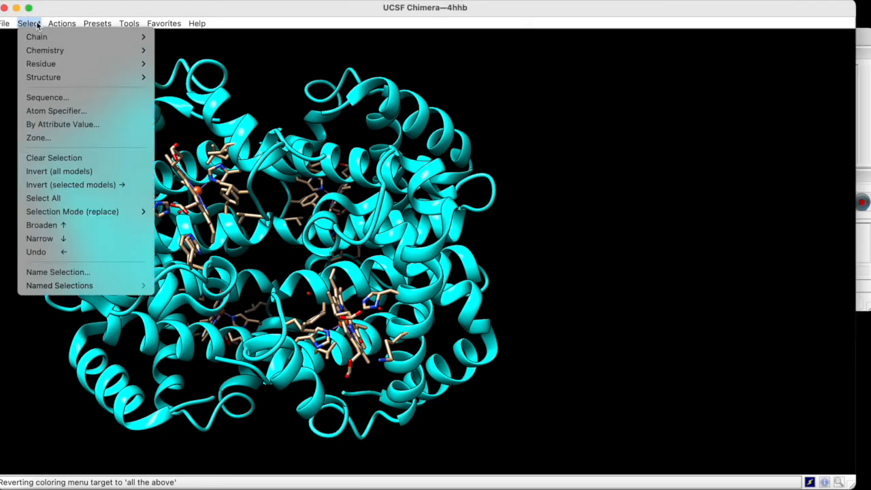
mouse_move(50, 64)
click(174, 95)
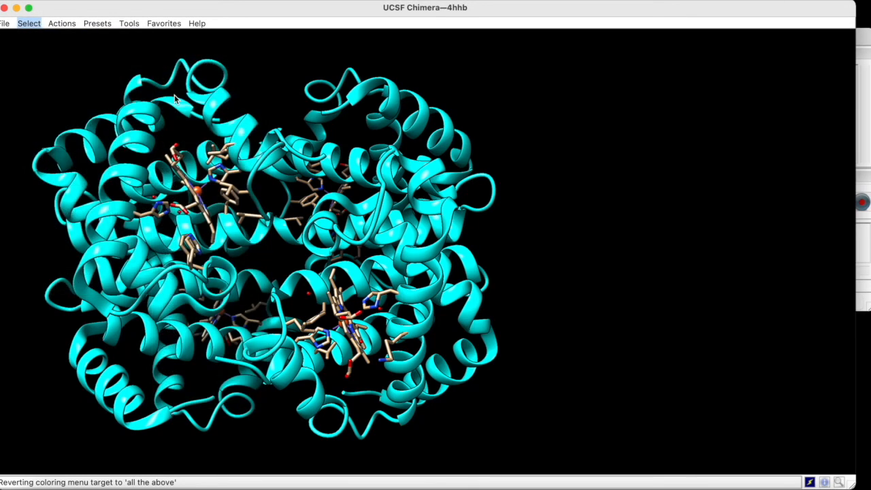
click(62, 24)
mouse_move(81, 81)
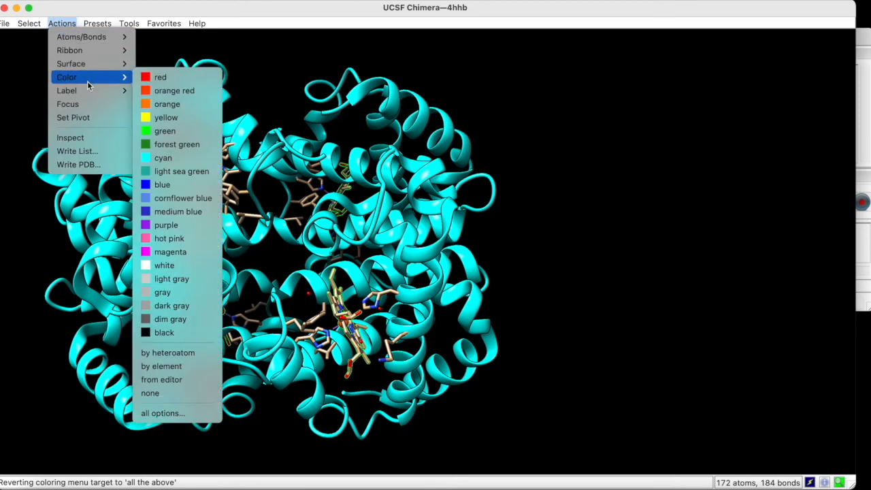
click(158, 78)
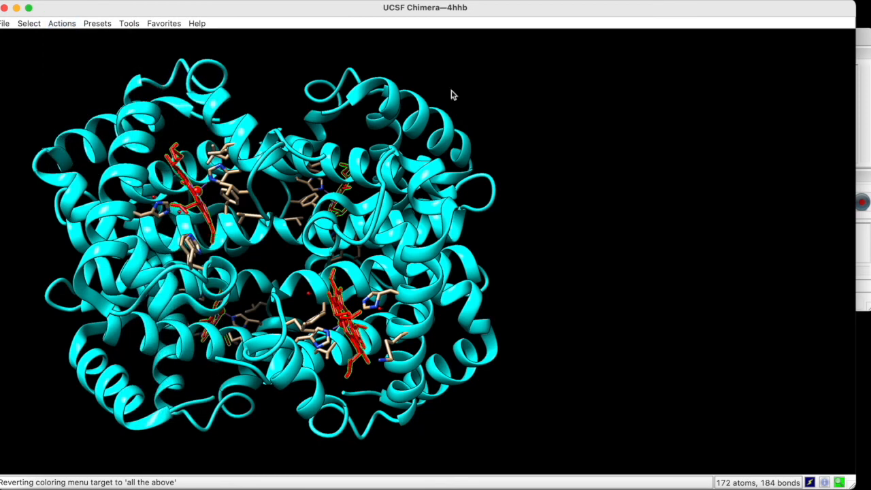
click(868, 98)
click(554, 74)
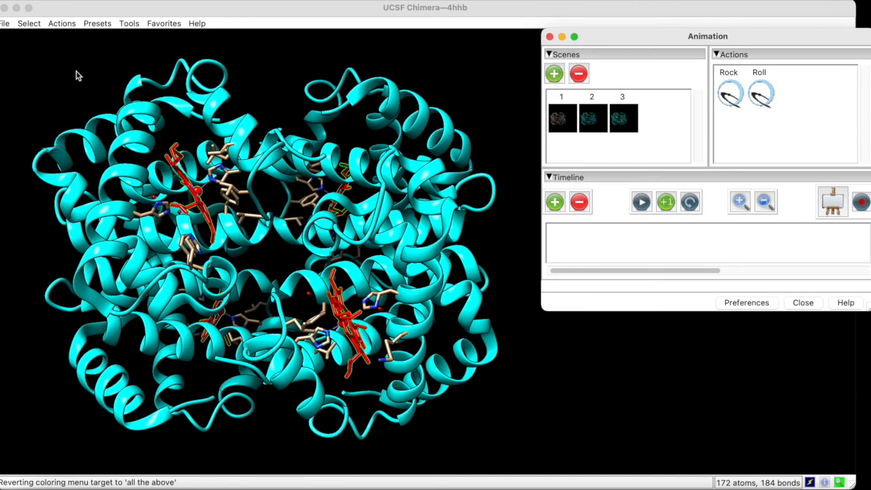
Switch chain A's ribbons to the edged style and add the resulting view as another animation scene.
click(43, 43)
click(28, 23)
mouse_move(38, 37)
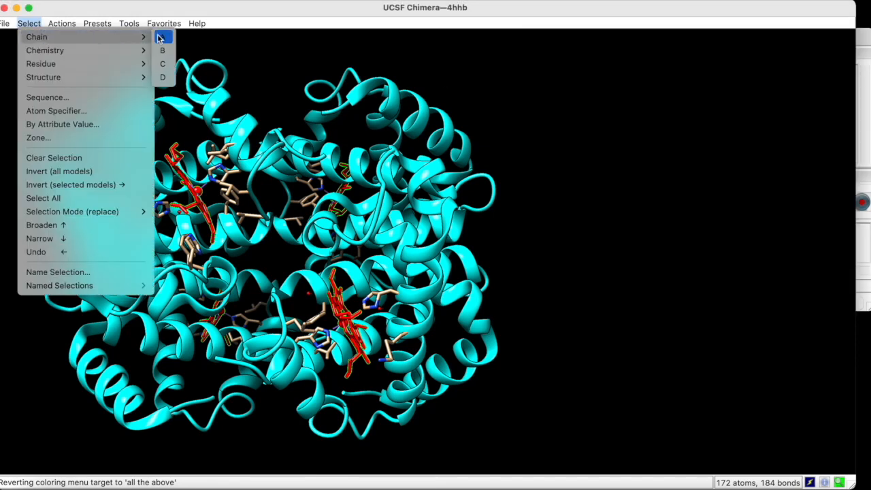
click(163, 36)
click(63, 24)
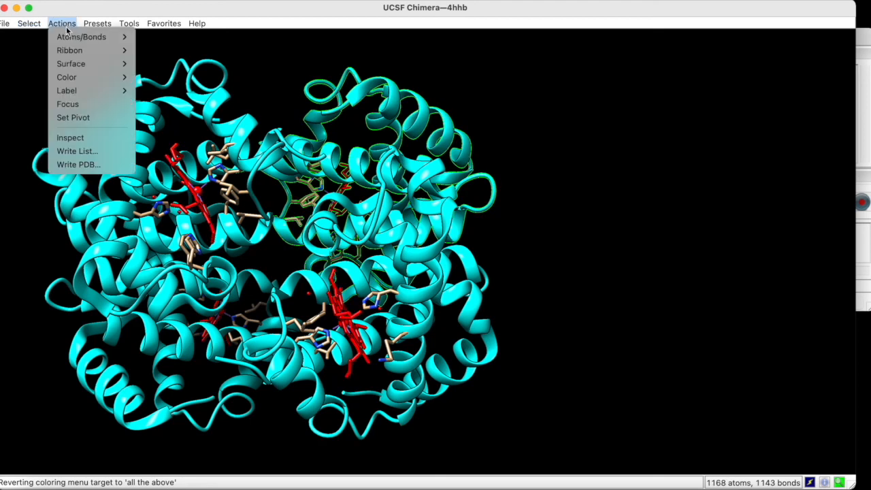
mouse_move(71, 51)
click(150, 99)
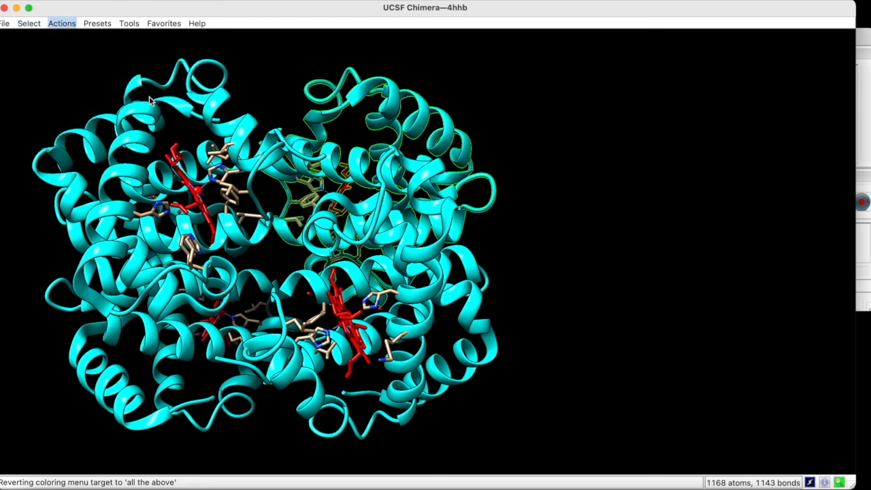
click(868, 121)
click(554, 73)
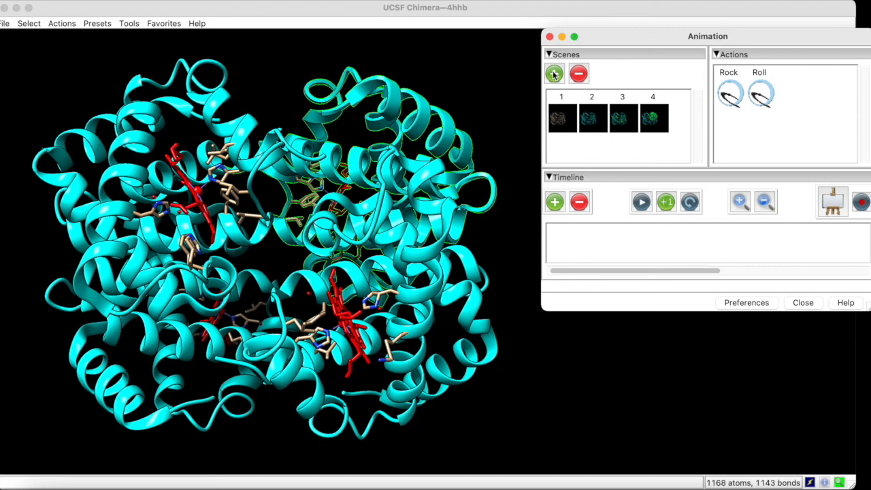
Recall saved scenes 2 and 3 to compare their displays.
click(592, 118)
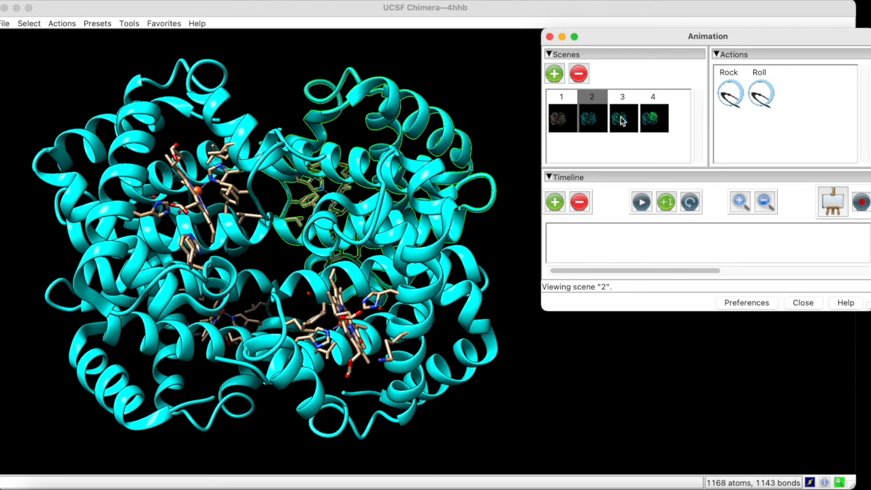
click(621, 121)
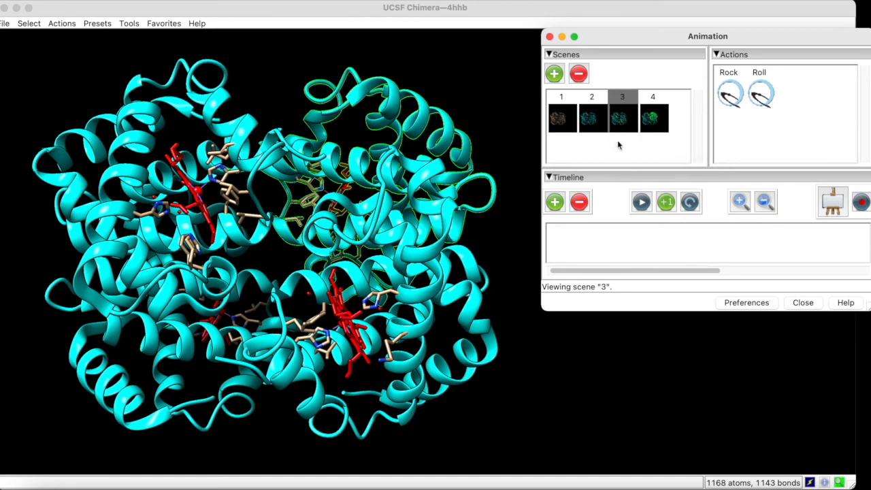